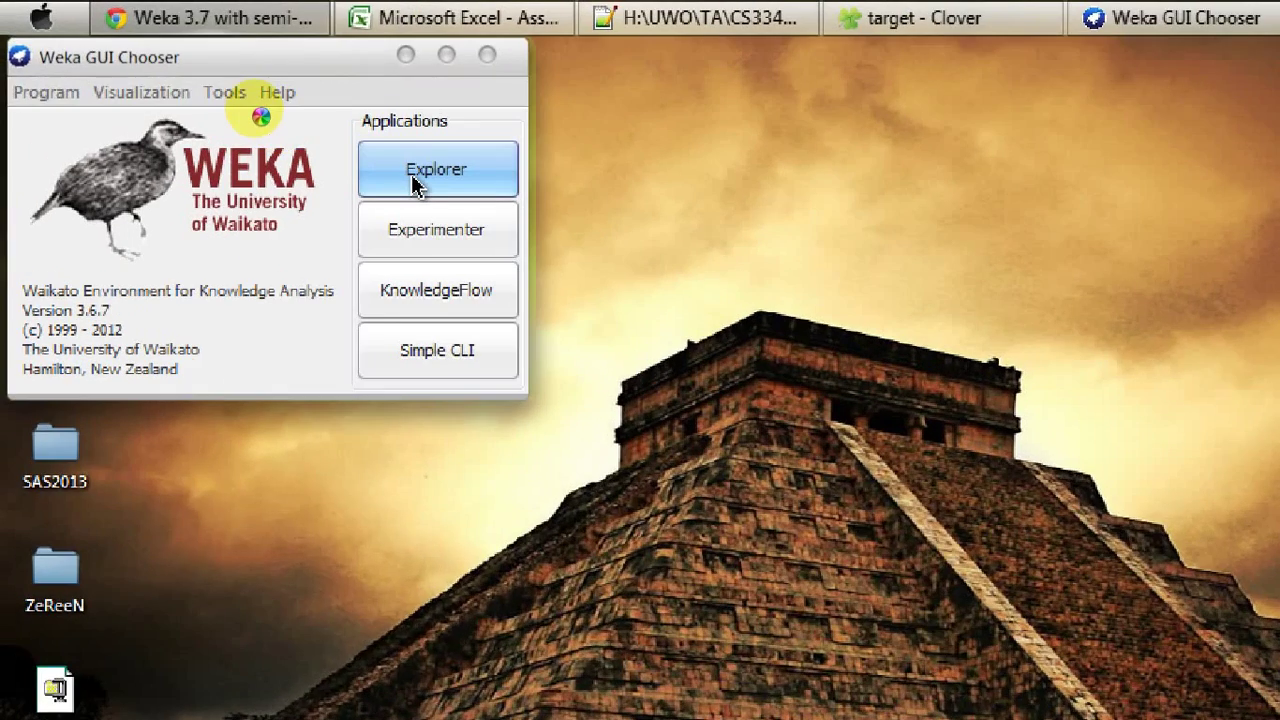
# - Launch Weka Explorer and load '01 Randomize_Imbalanced_Primary Features.arff' from H:\Text Denoising Machine Learning\ARFF Files
pyautogui.click(258, 112)
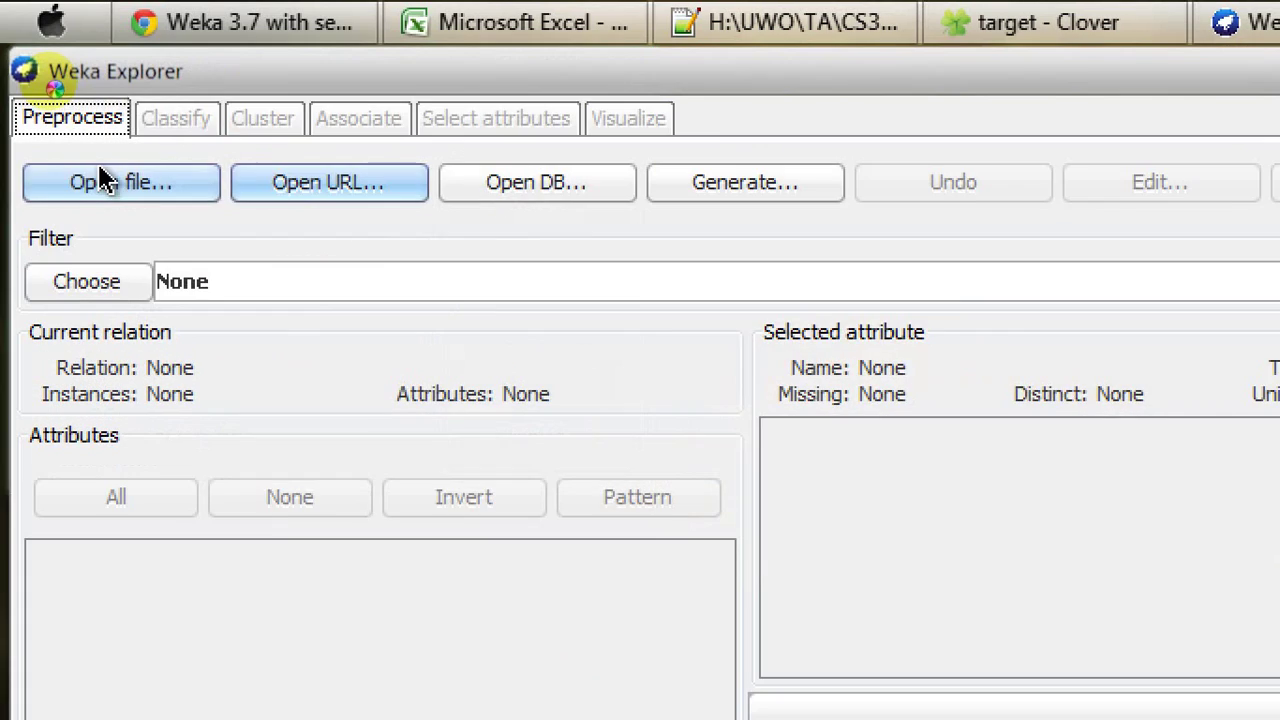
pyautogui.click(92, 175)
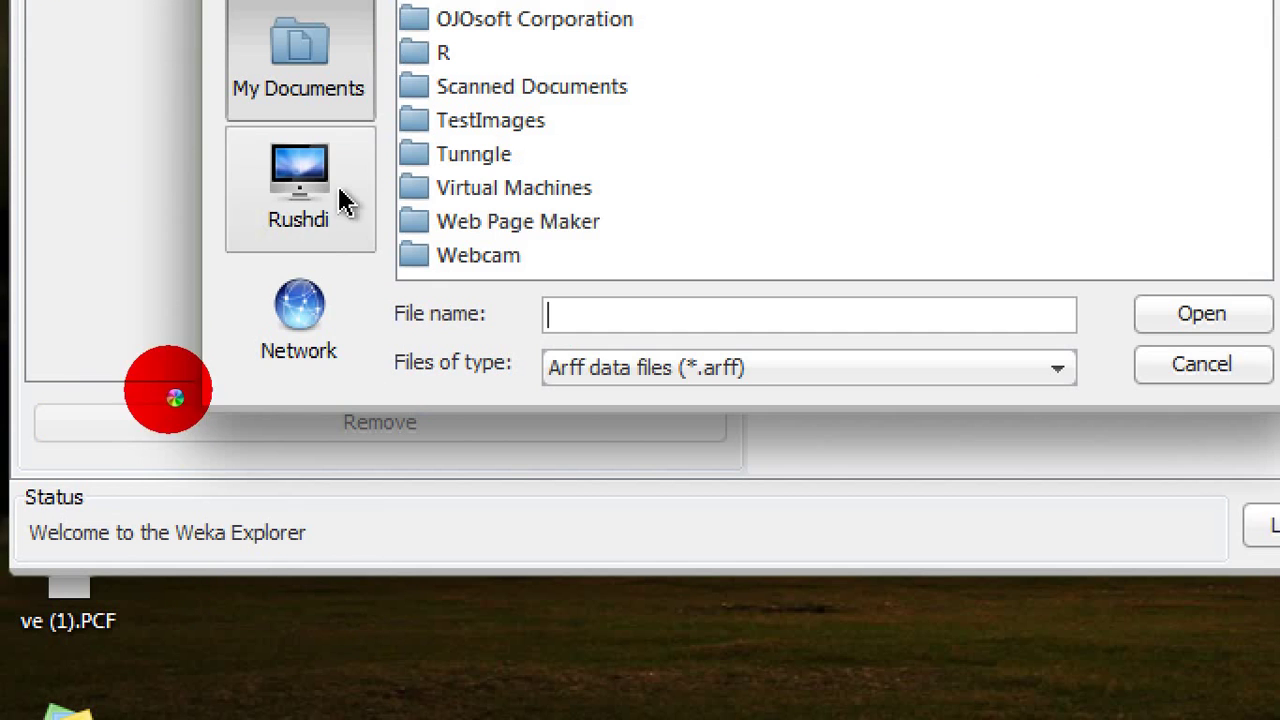
pyautogui.click(335, 198)
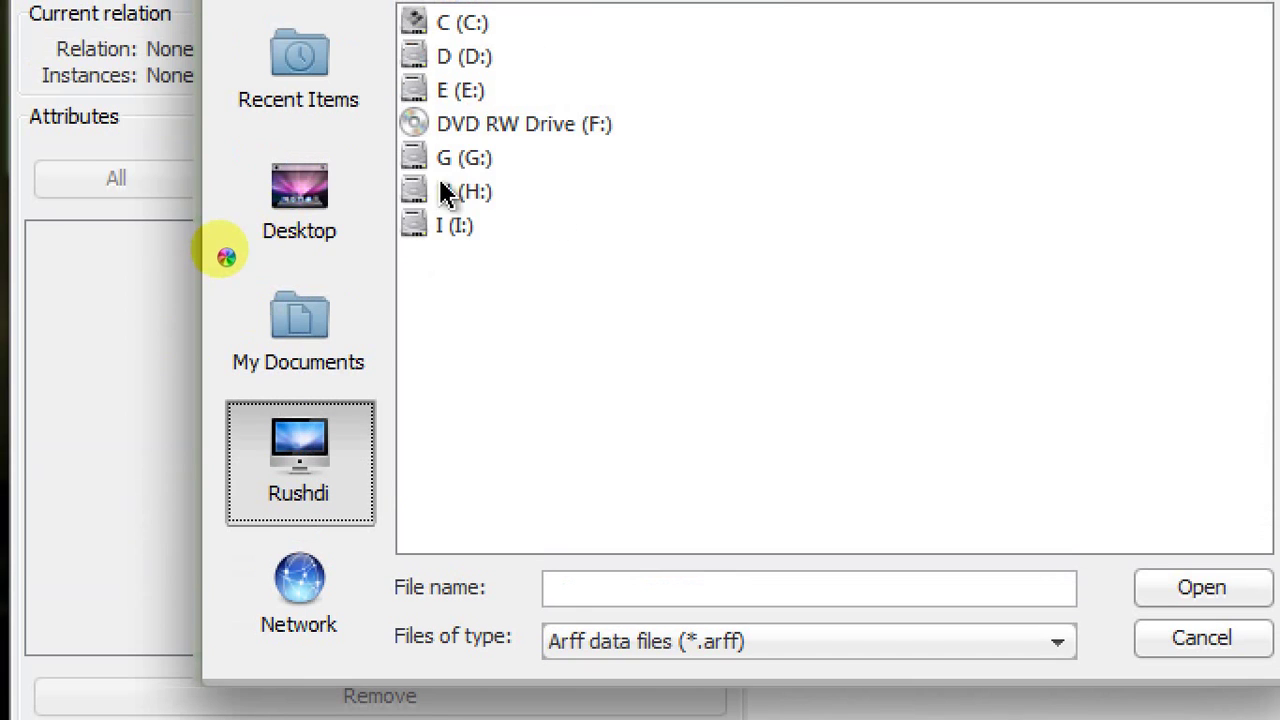
pyautogui.doubleClick(447, 192)
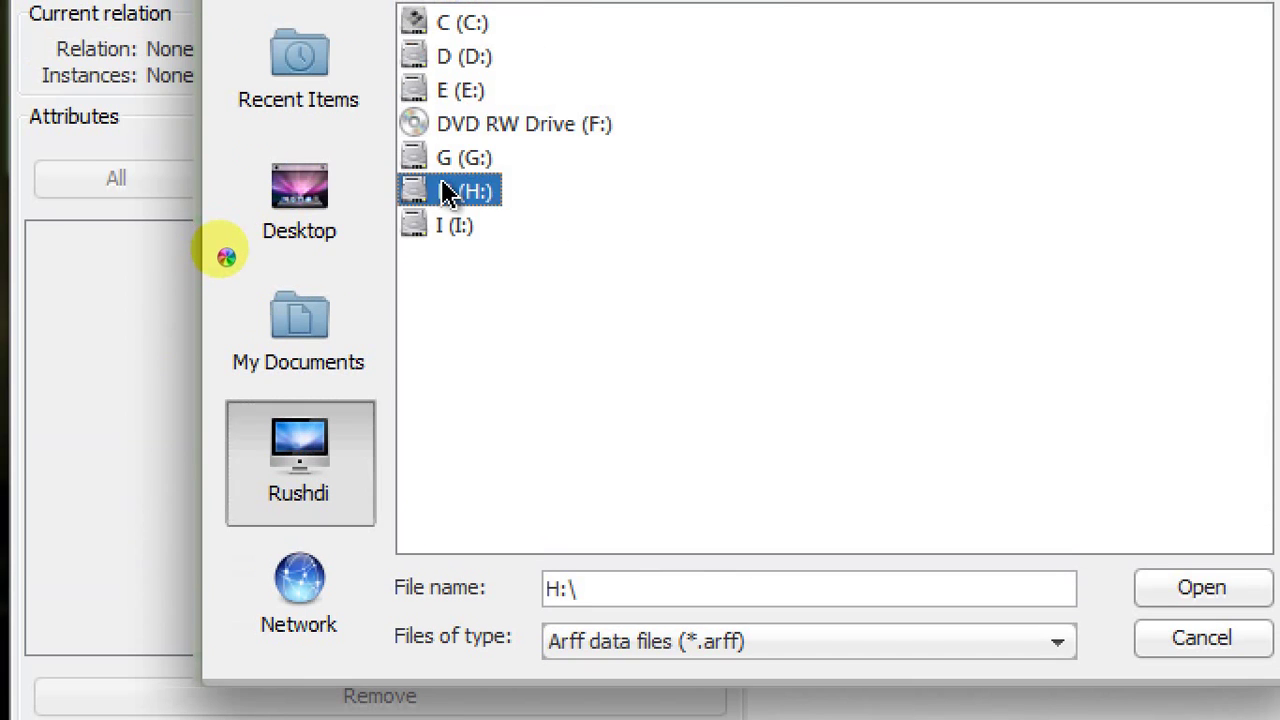
pyautogui.doubleClick(493, 494)
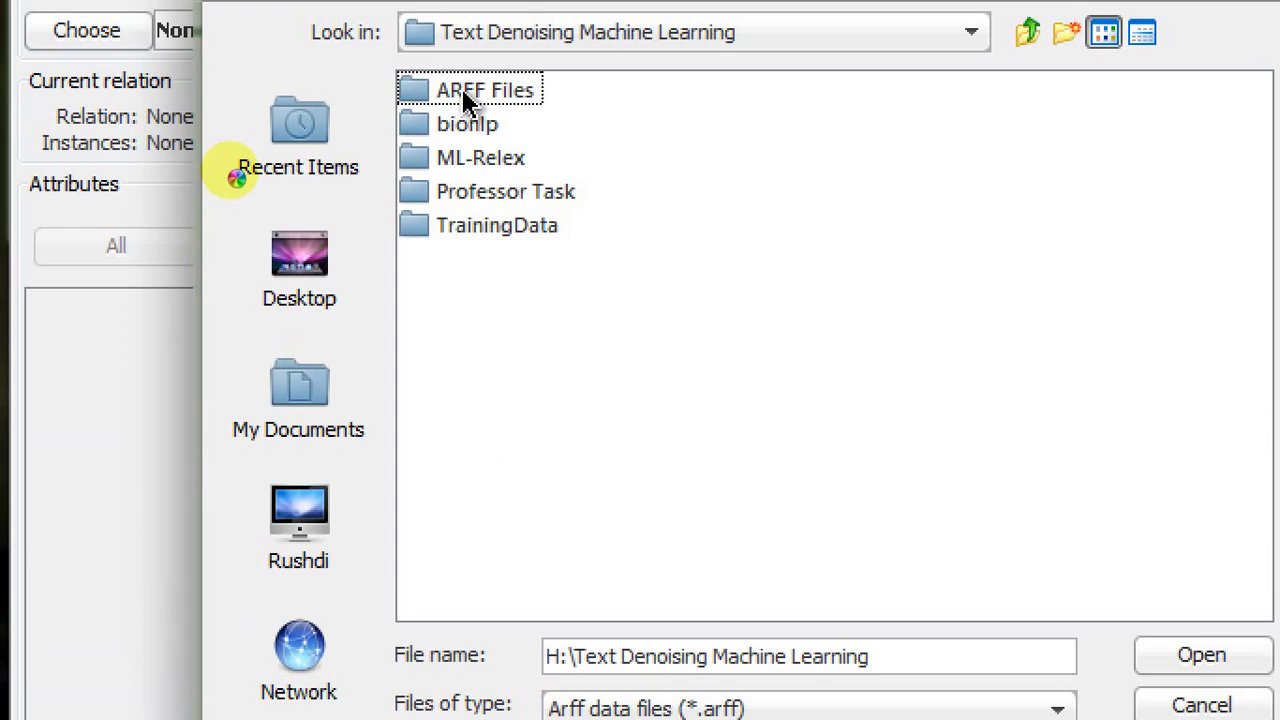
pyautogui.doubleClick(466, 30)
pyautogui.doubleClick(513, 124)
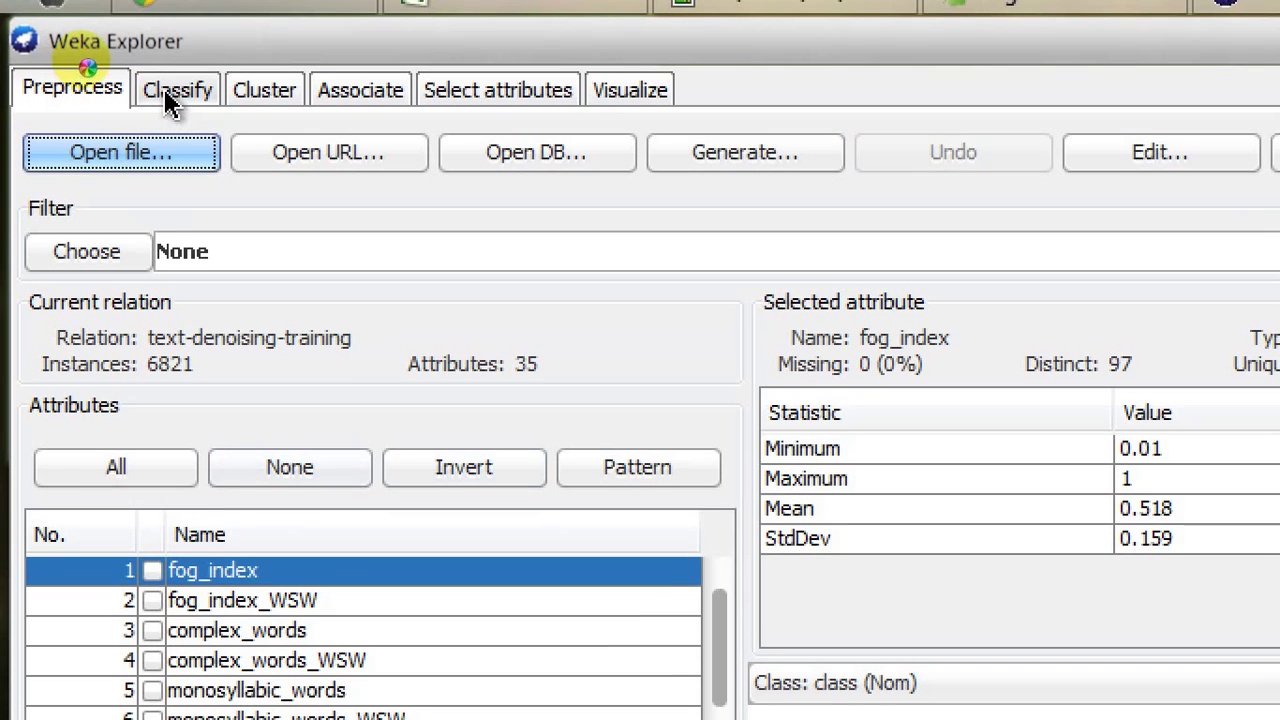
# - Choose bayes > NaiveBayes as the classifier and change cross-validation folds from 10 to 1
pyautogui.click(170, 100)
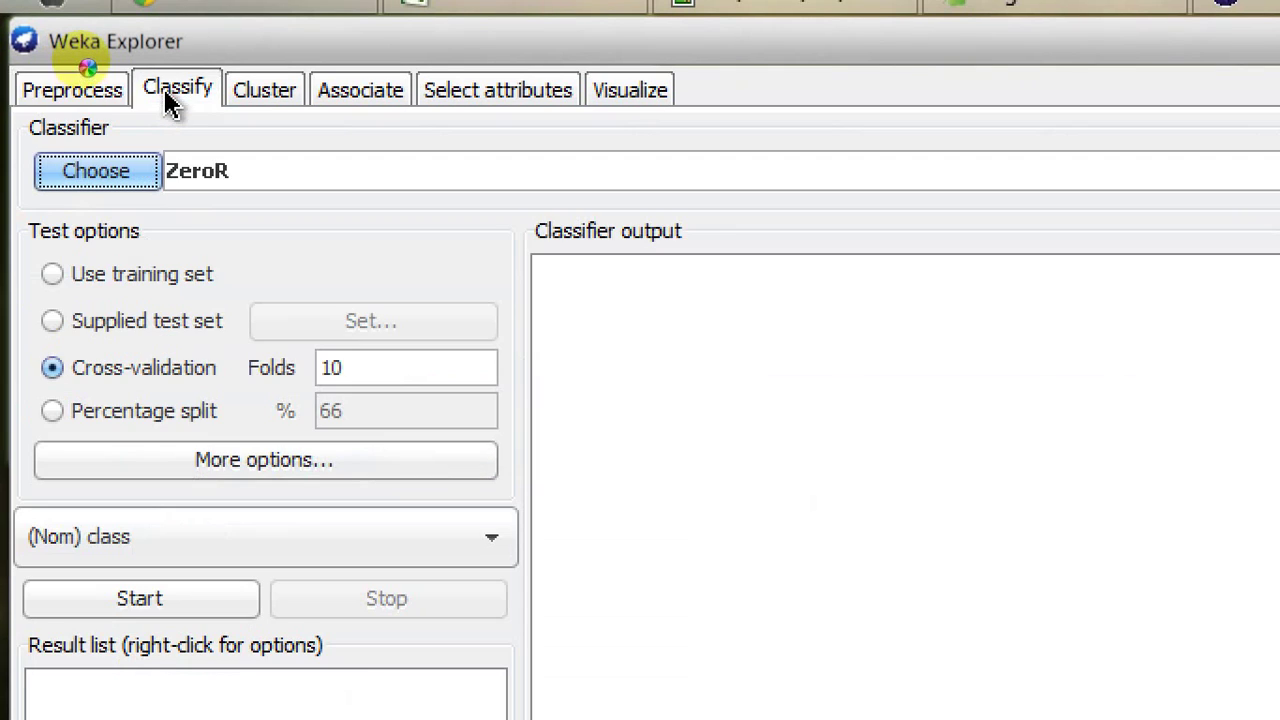
pyautogui.click(128, 178)
pyautogui.doubleClick(176, 232)
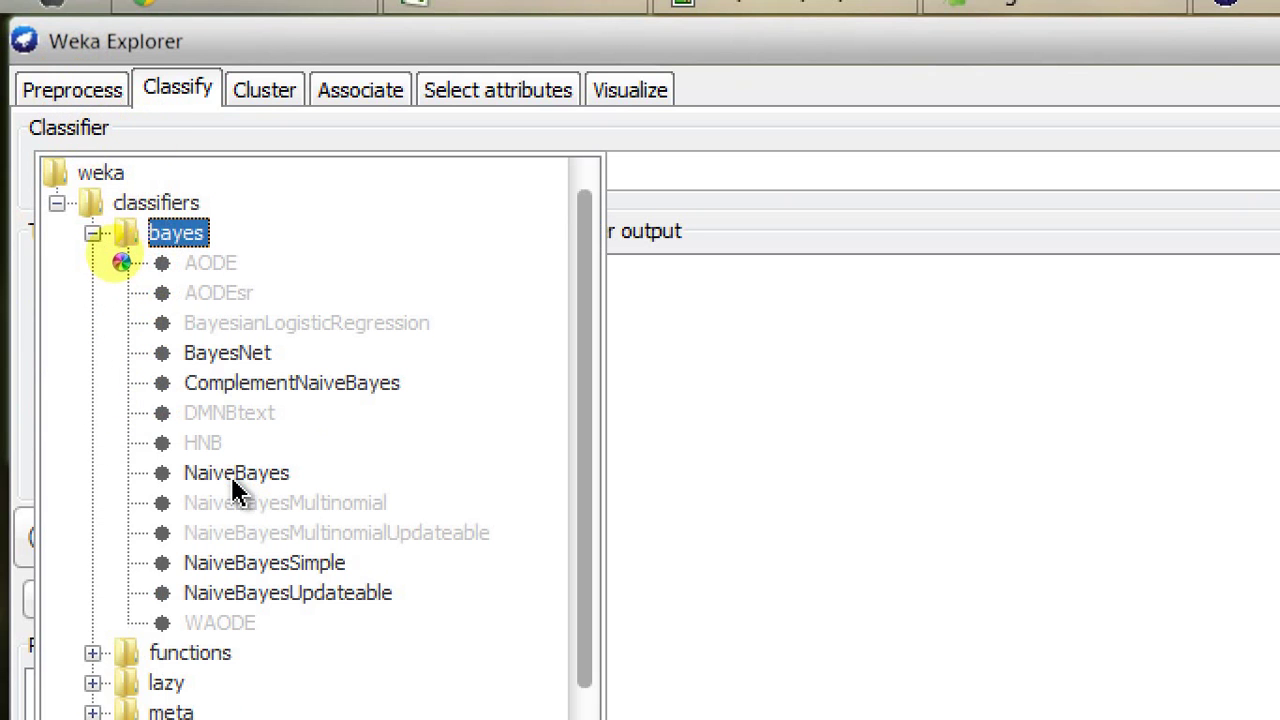
pyautogui.click(236, 475)
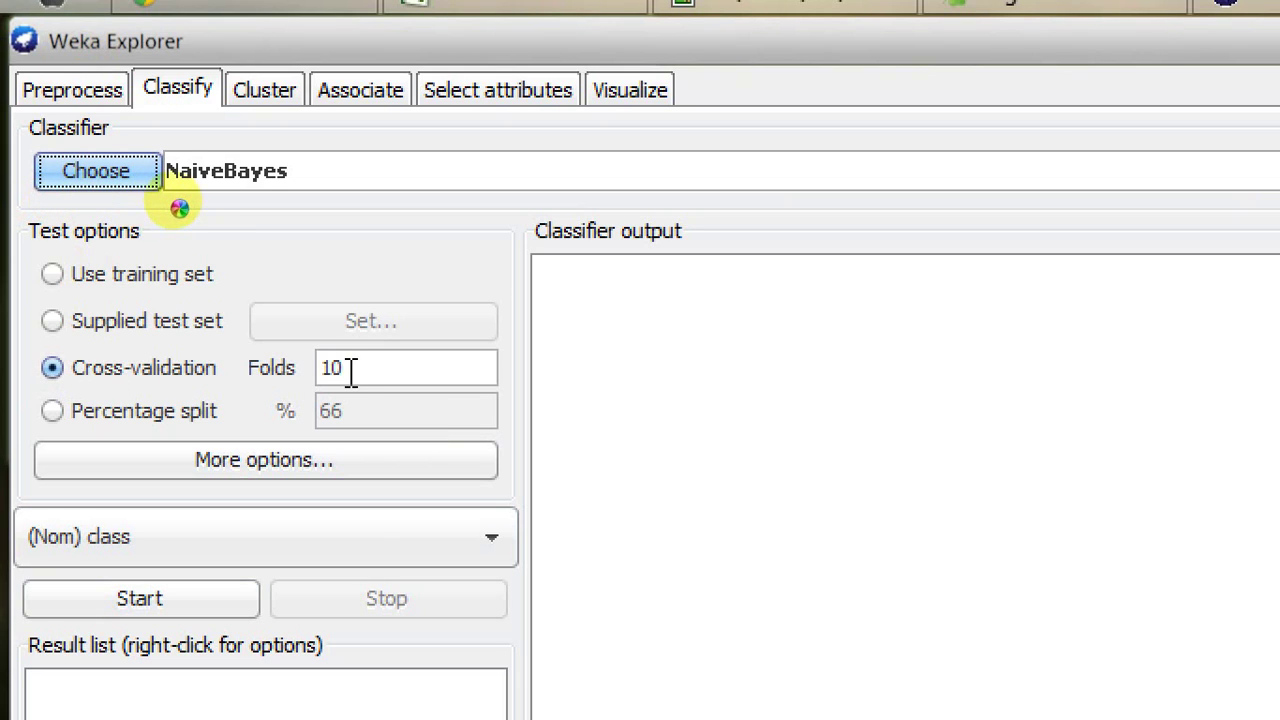
pyautogui.moveTo(349, 371); pyautogui.dragTo(315, 372)
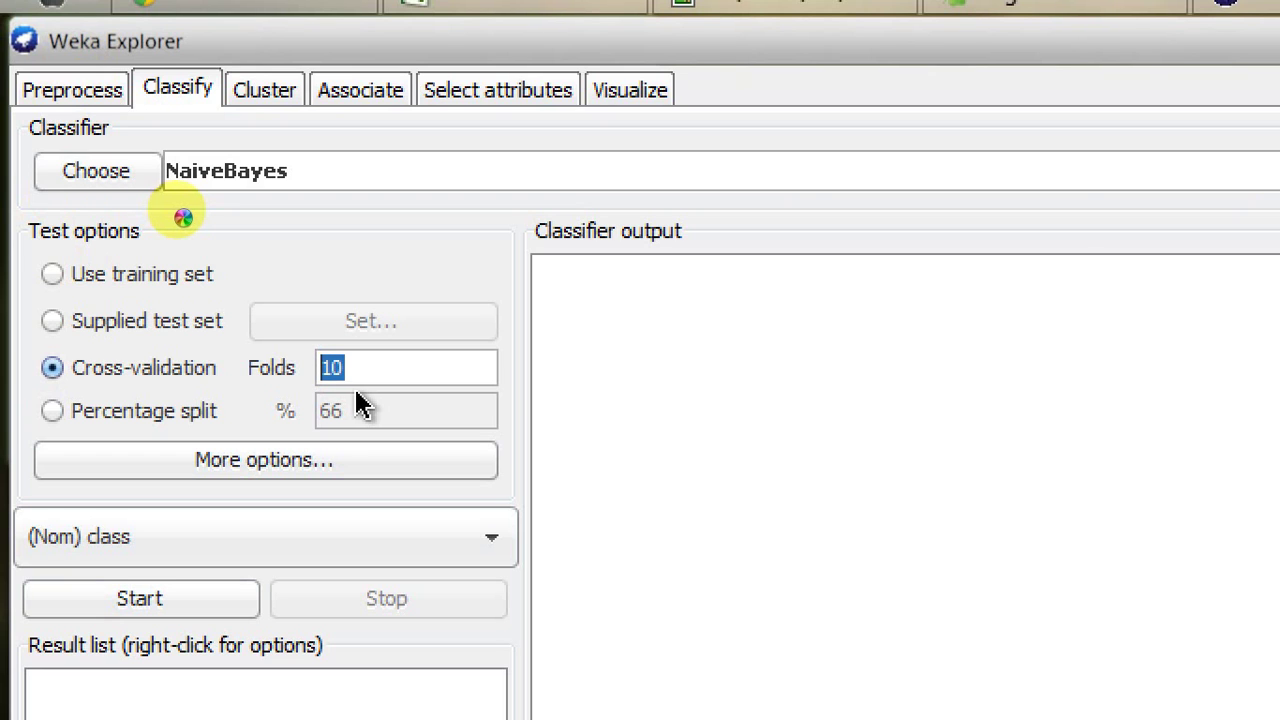
pyautogui.write('1')
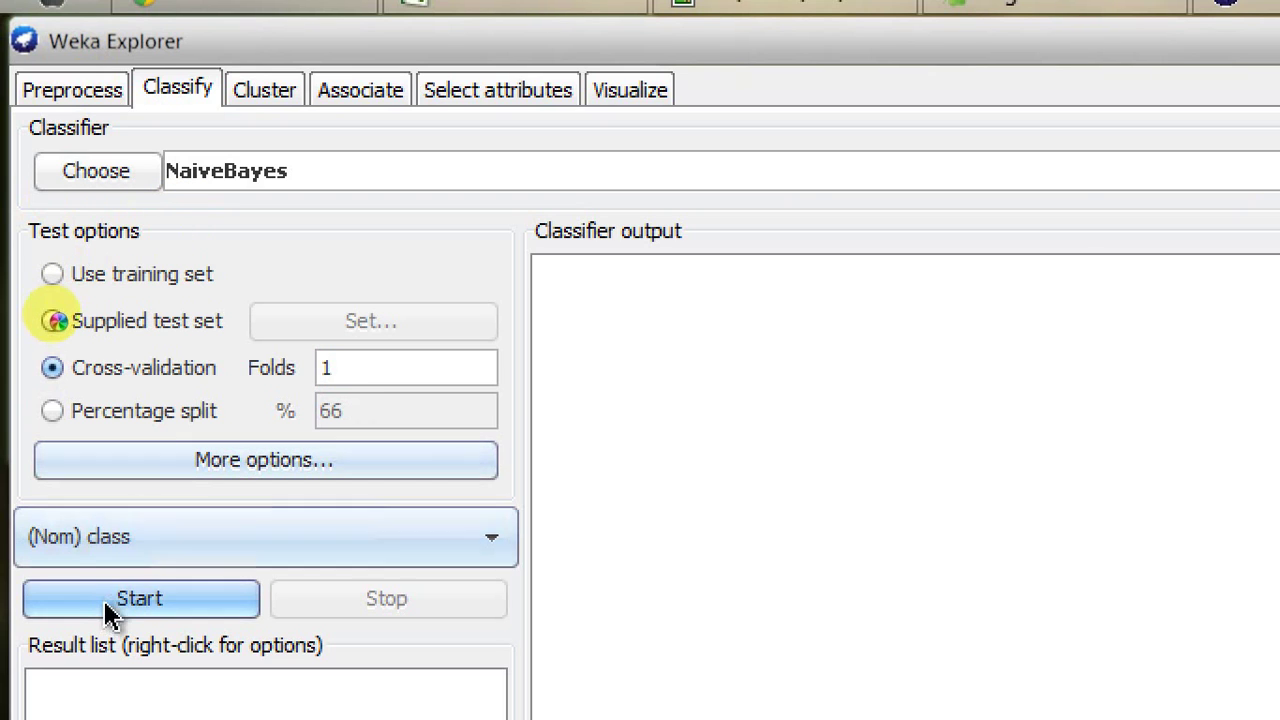
pyautogui.click(115, 606)
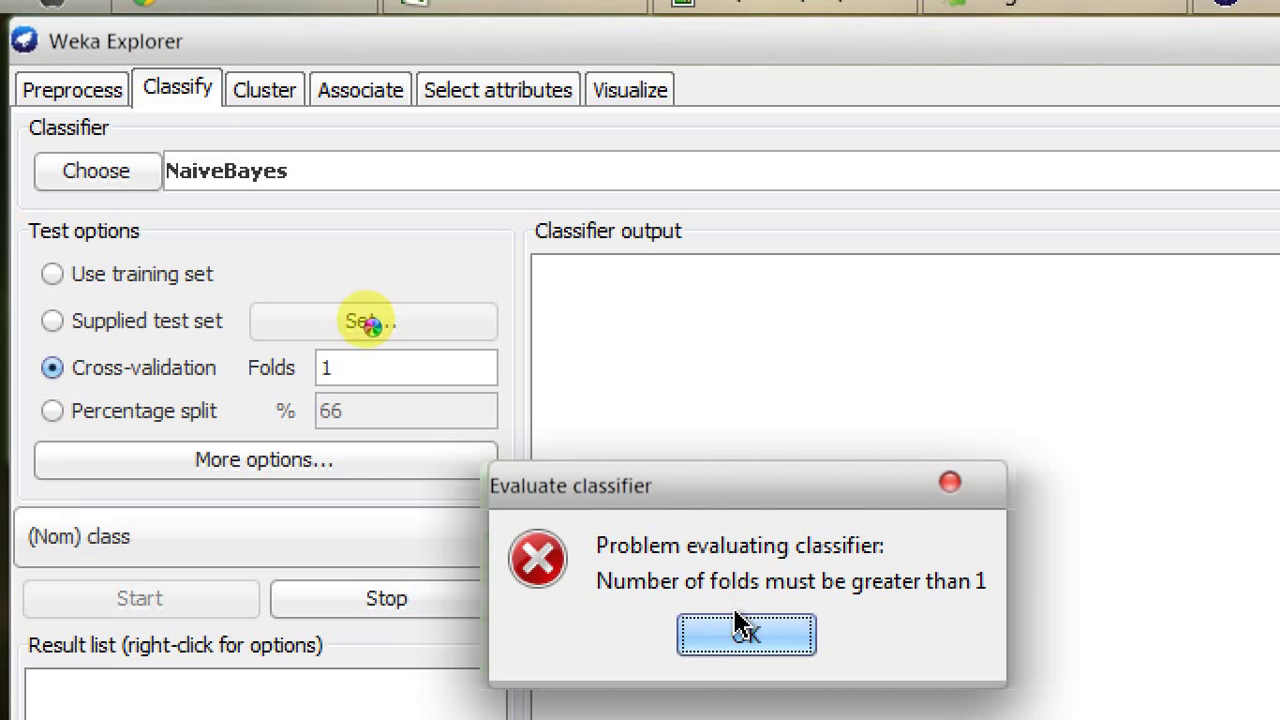
pyautogui.click(742, 625)
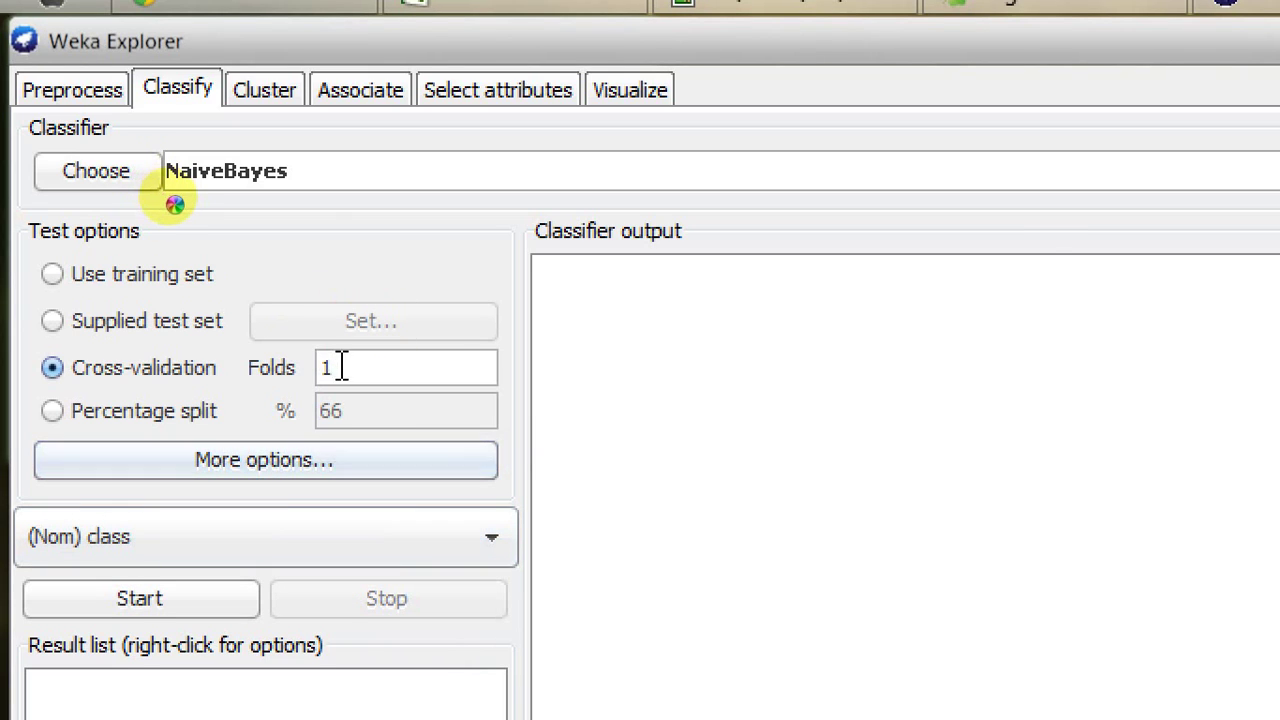
# - Try fold values 2 and 3, then set cross-validation folds to 10
pyautogui.moveTo(340, 366); pyautogui.dragTo(281, 366)
pyautogui.write('2')
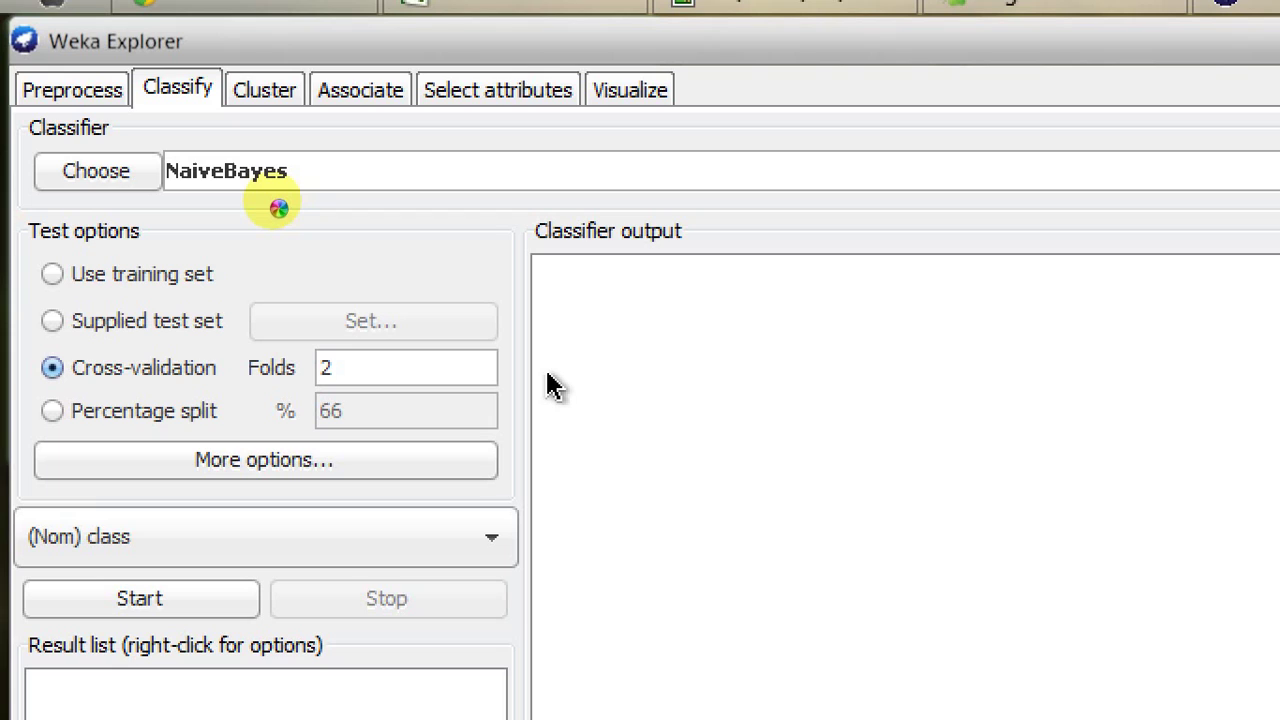
pyautogui.press('BackSpace')
pyautogui.write('3')
pyautogui.write('10')
# - Run collective-classification.jar from the Weka-Semisupervised target folder to launch Weka 3.7.0
pyautogui.click(1000, 2)
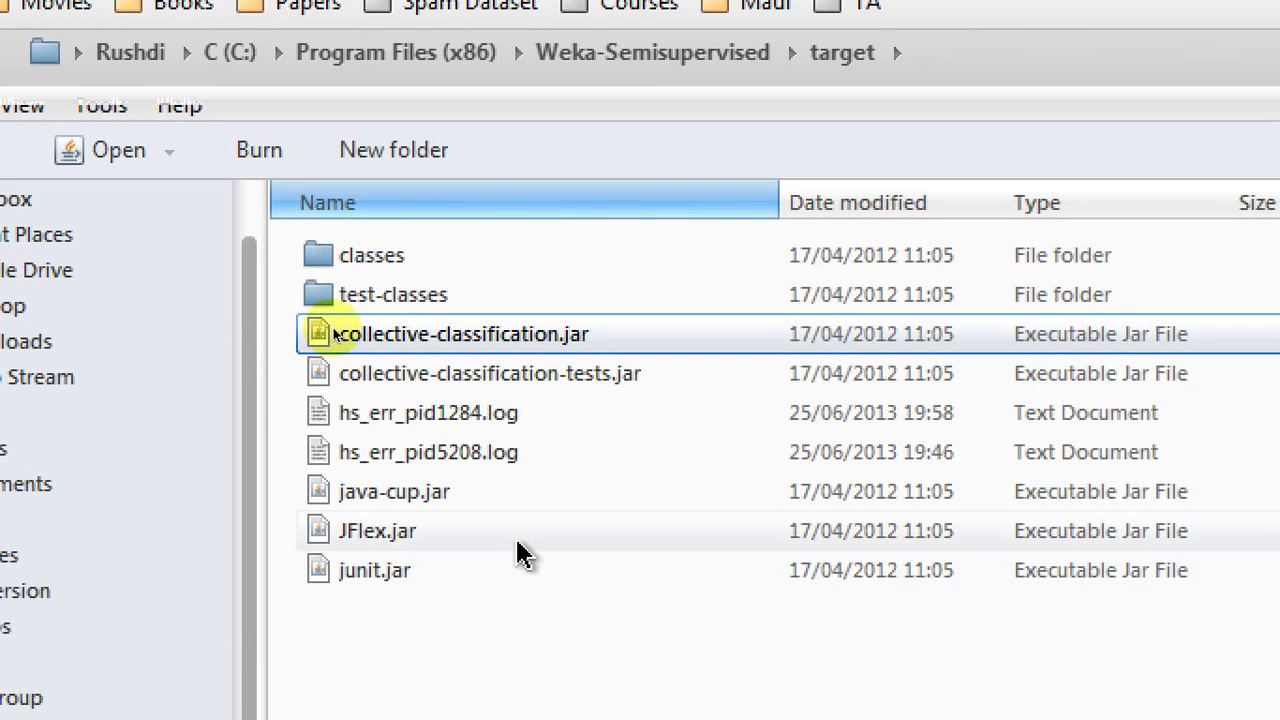
pyautogui.click(470, 345)
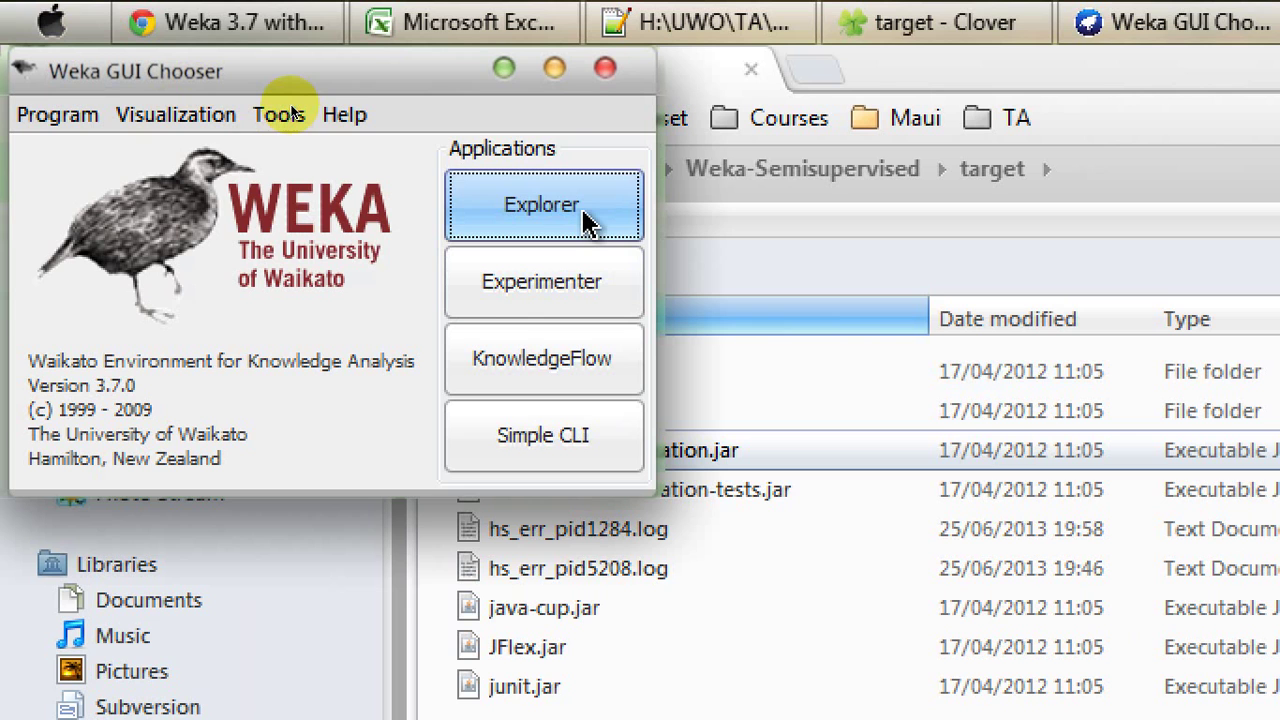
# - Open the Weka 3.7.0 Explorer and load H:\Text Denoising Machine Learning\ARFF Files\01 Randomize_Imbalanced_Primary Features.arff
pyautogui.click(590, 222)
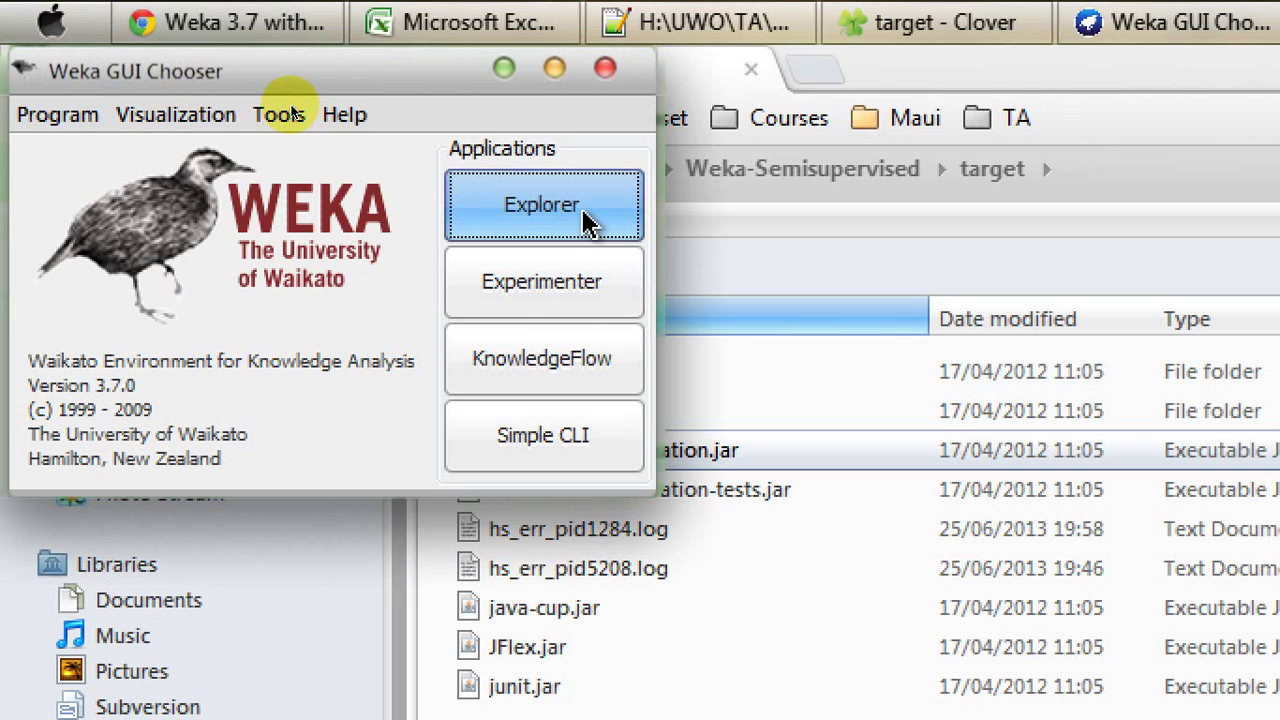
pyautogui.click(590, 222)
pyautogui.click(75, 190)
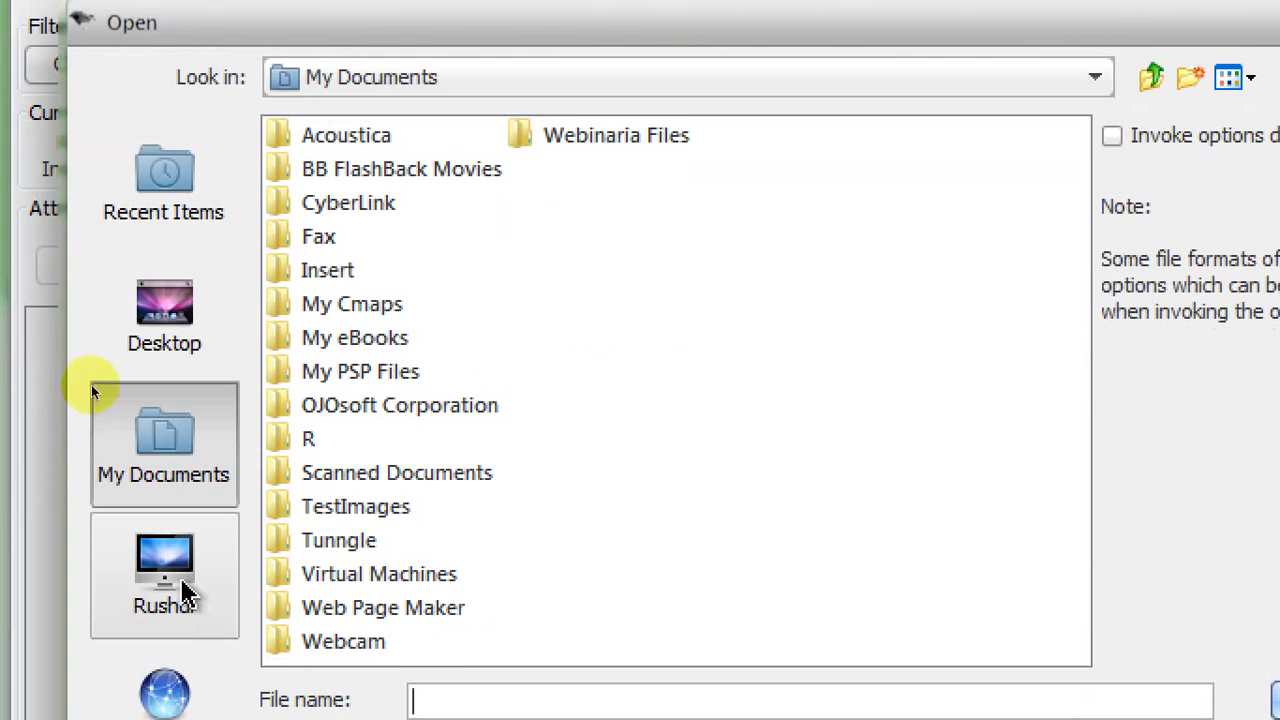
pyautogui.click(175, 585)
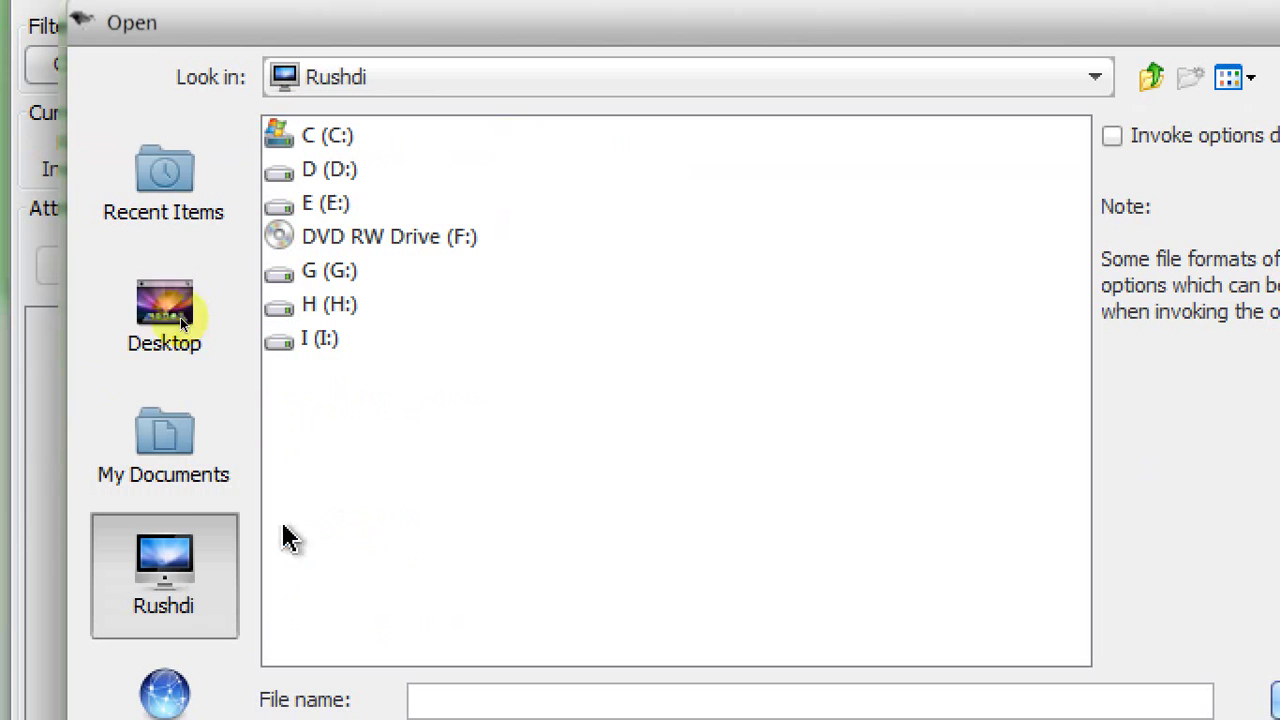
pyautogui.doubleClick(333, 304)
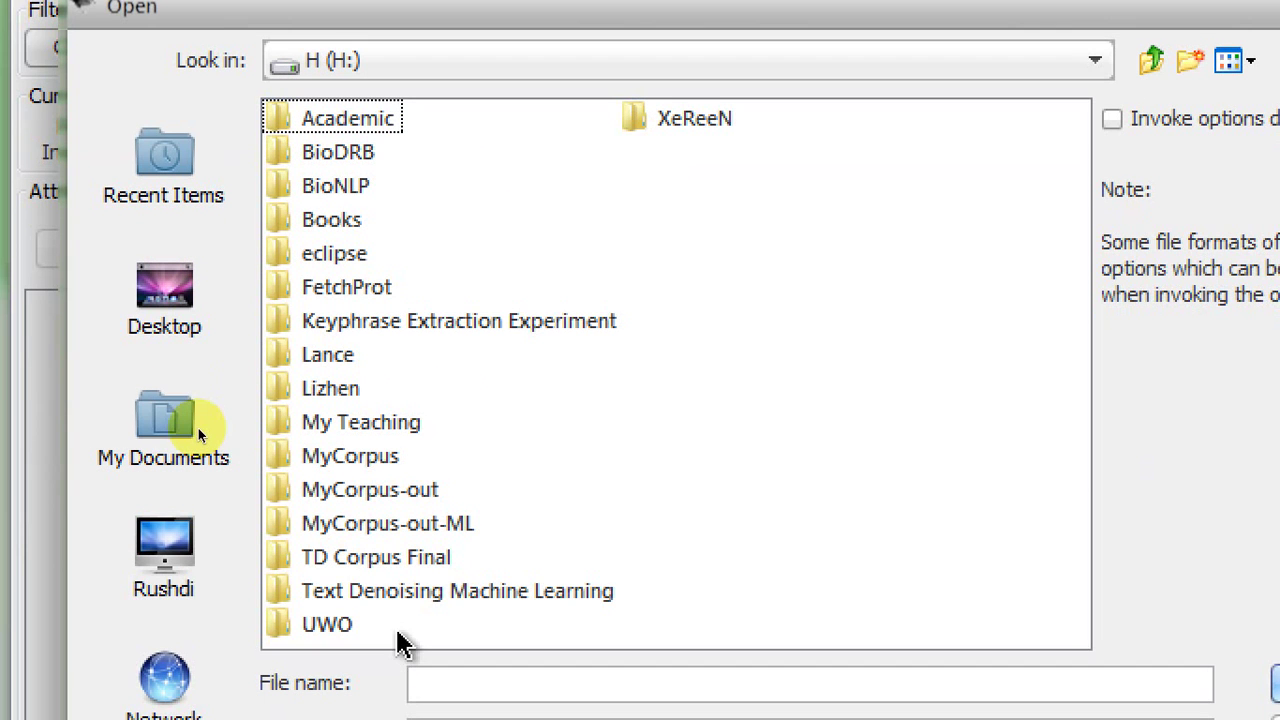
pyautogui.doubleClick(396, 595)
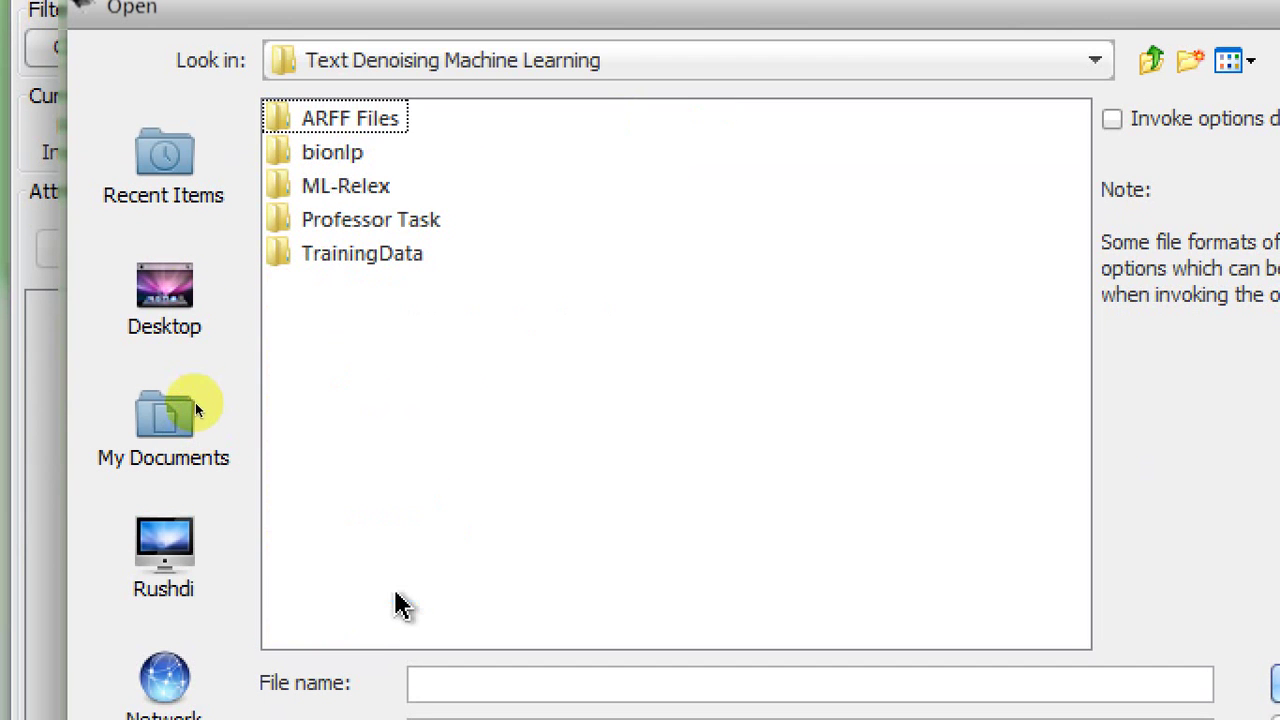
pyautogui.doubleClick(380, 135)
pyautogui.click(378, 157)
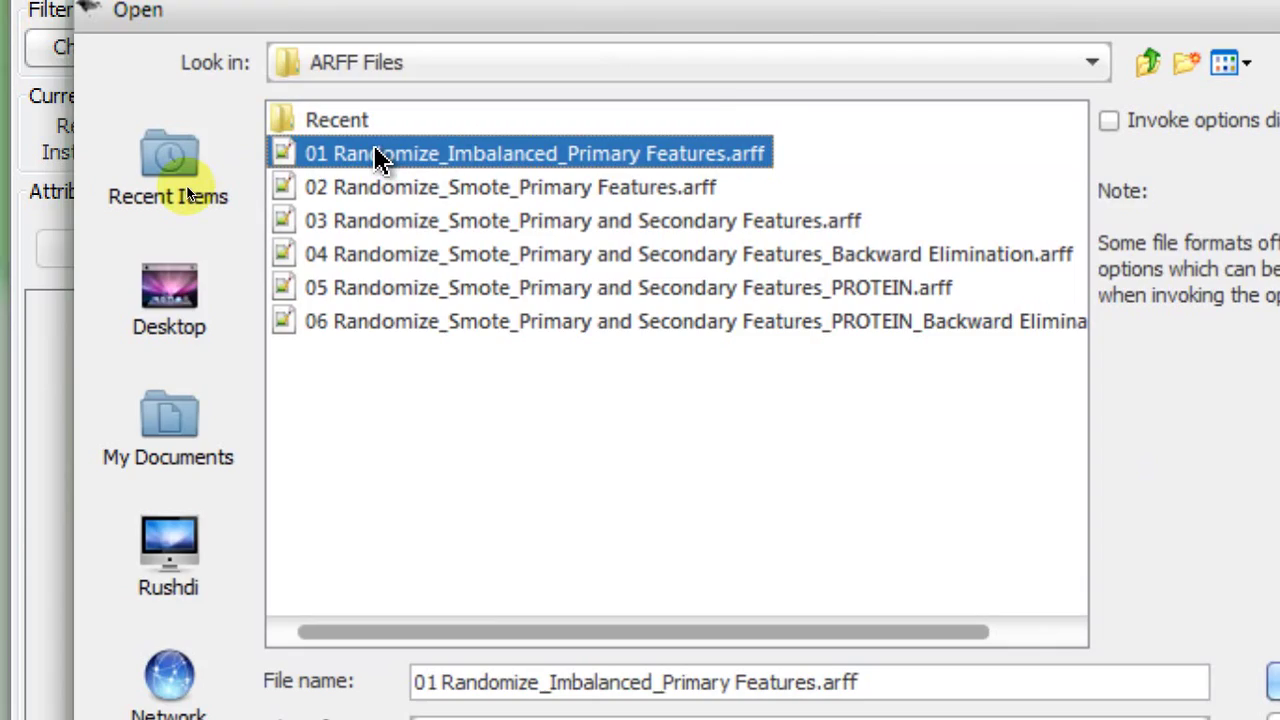
pyautogui.doubleClick(378, 157)
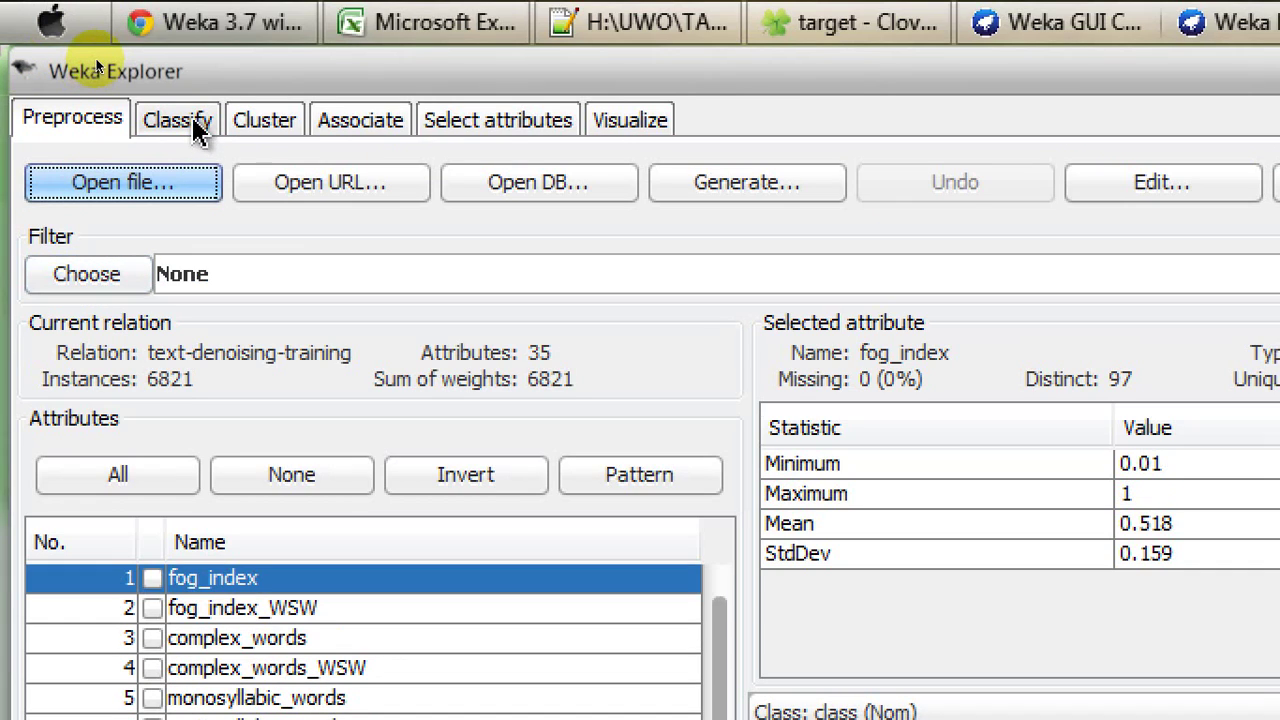
# - Pick bayes > NaiveBayes as the classifier and select the Folds value of 10
pyautogui.click(180, 120)
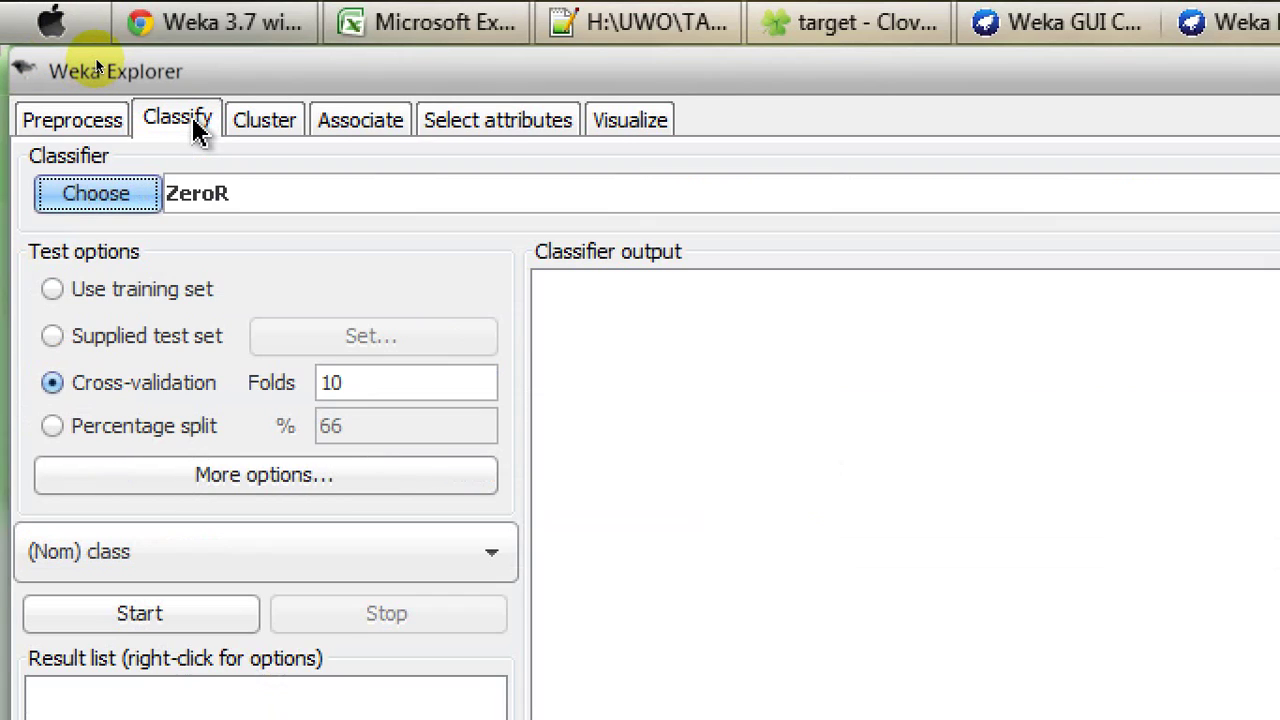
pyautogui.click(108, 204)
pyautogui.doubleClick(178, 260)
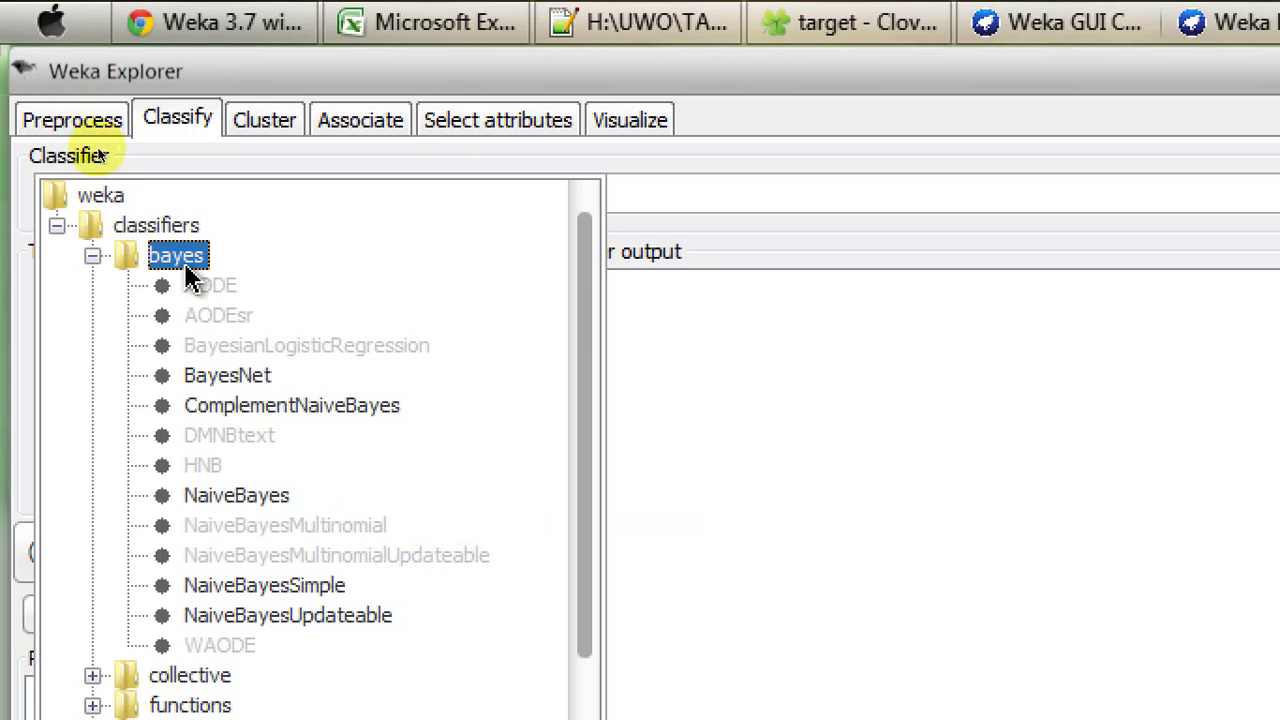
pyautogui.click(252, 490)
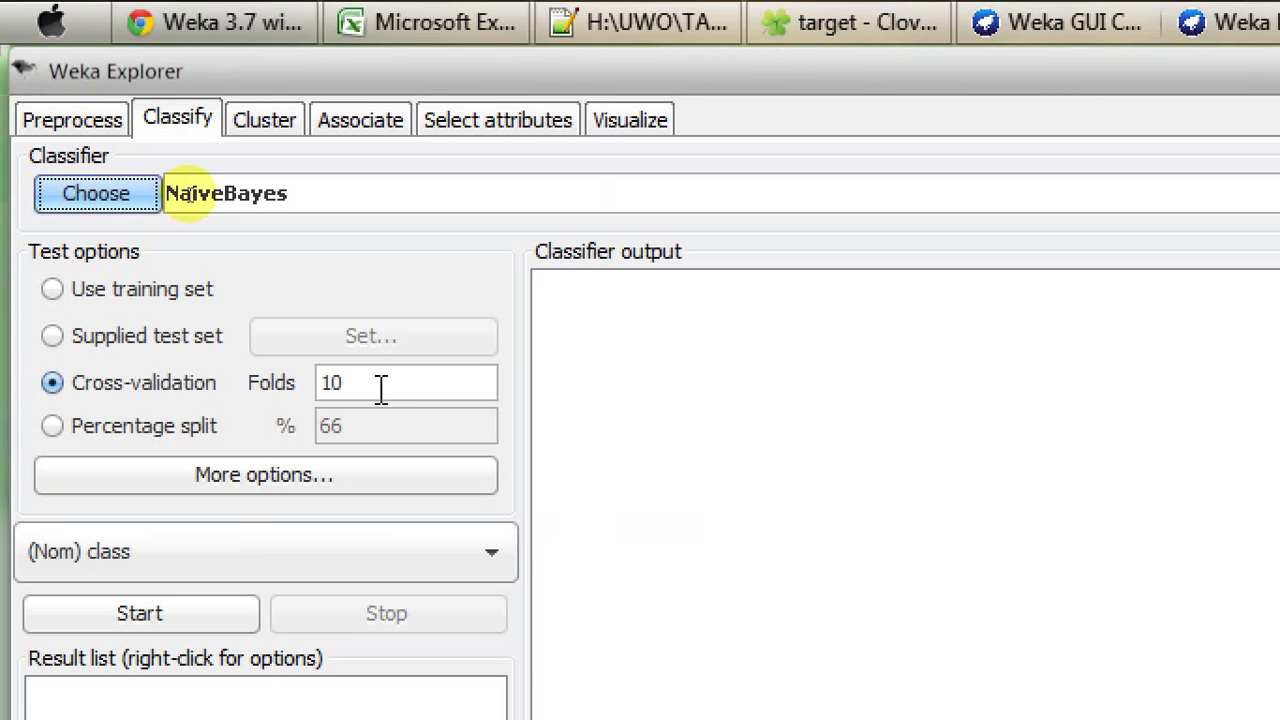
pyautogui.moveTo(381, 390); pyautogui.dragTo(300, 387)
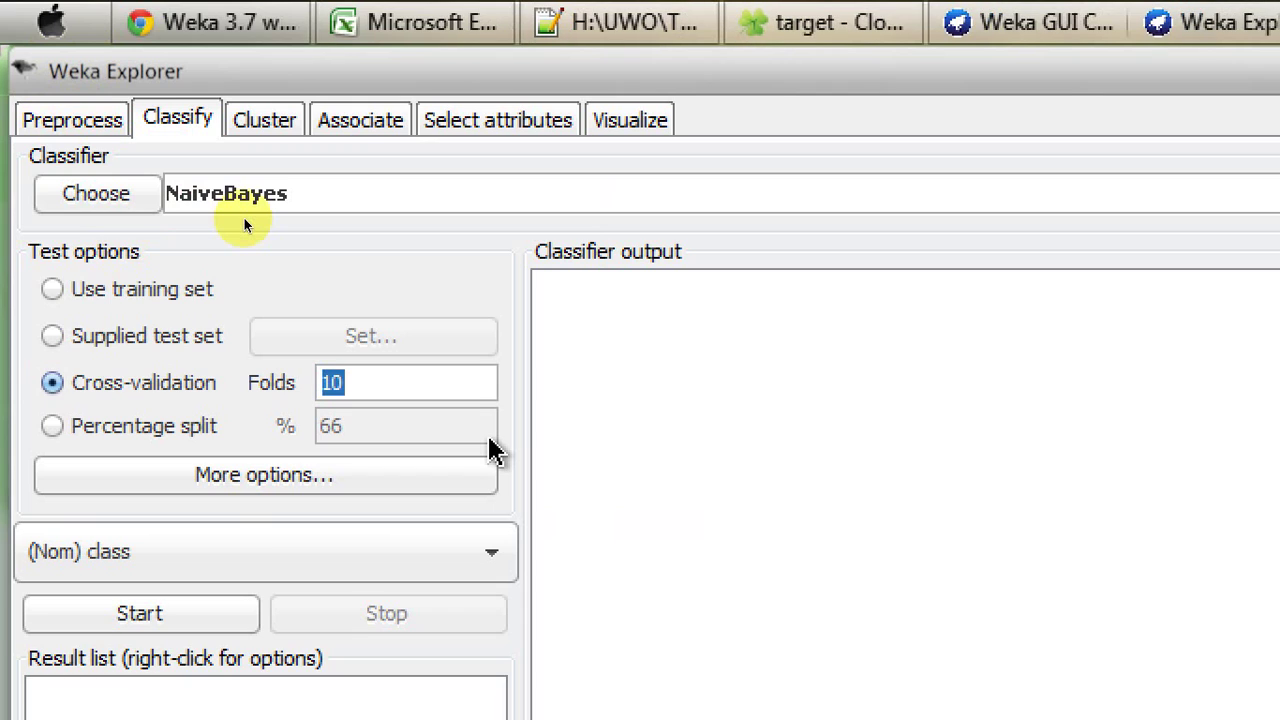
pyautogui.press('BackSpace')
pyautogui.write('10')
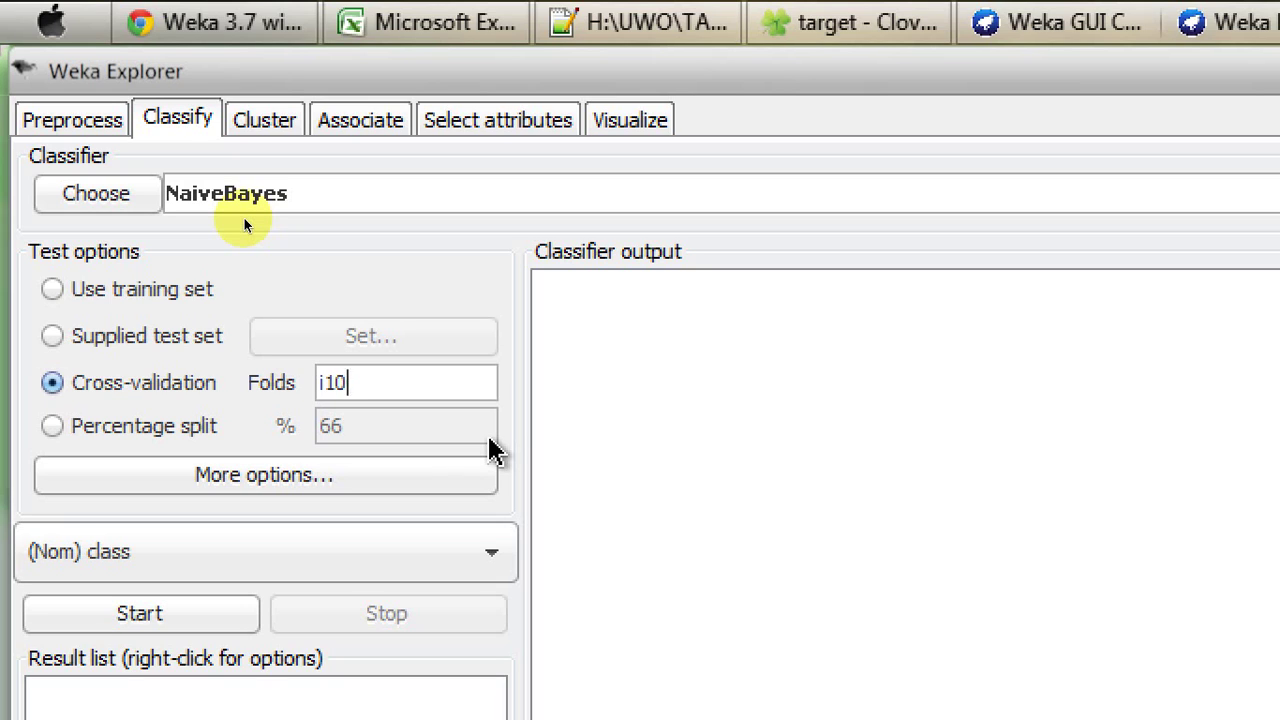
pyautogui.press('Left')
pyautogui.press('Left')
pyautogui.press('BackSpace')
pyautogui.press('Right')
pyautogui.press('Right')
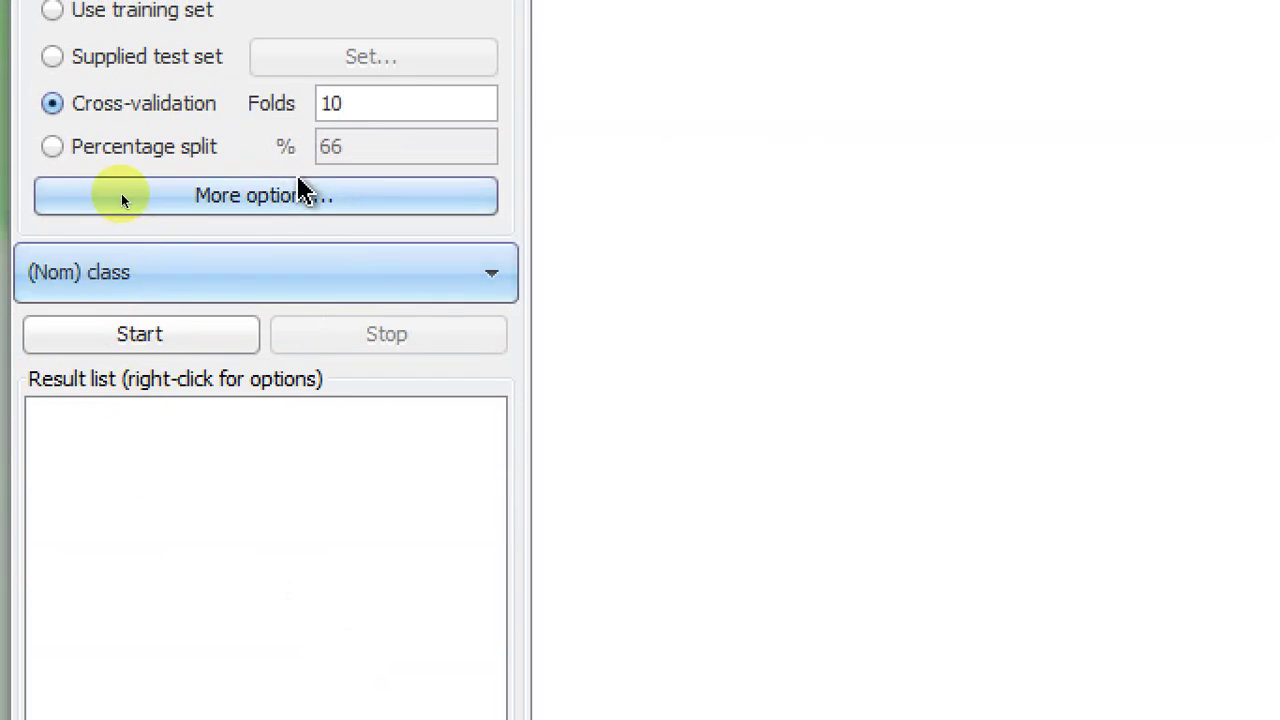
# - Run NaiveBayes with 10-fold cross-validation, getting a 253/119, 1798/4651 confusion matrix
pyautogui.click(130, 334)
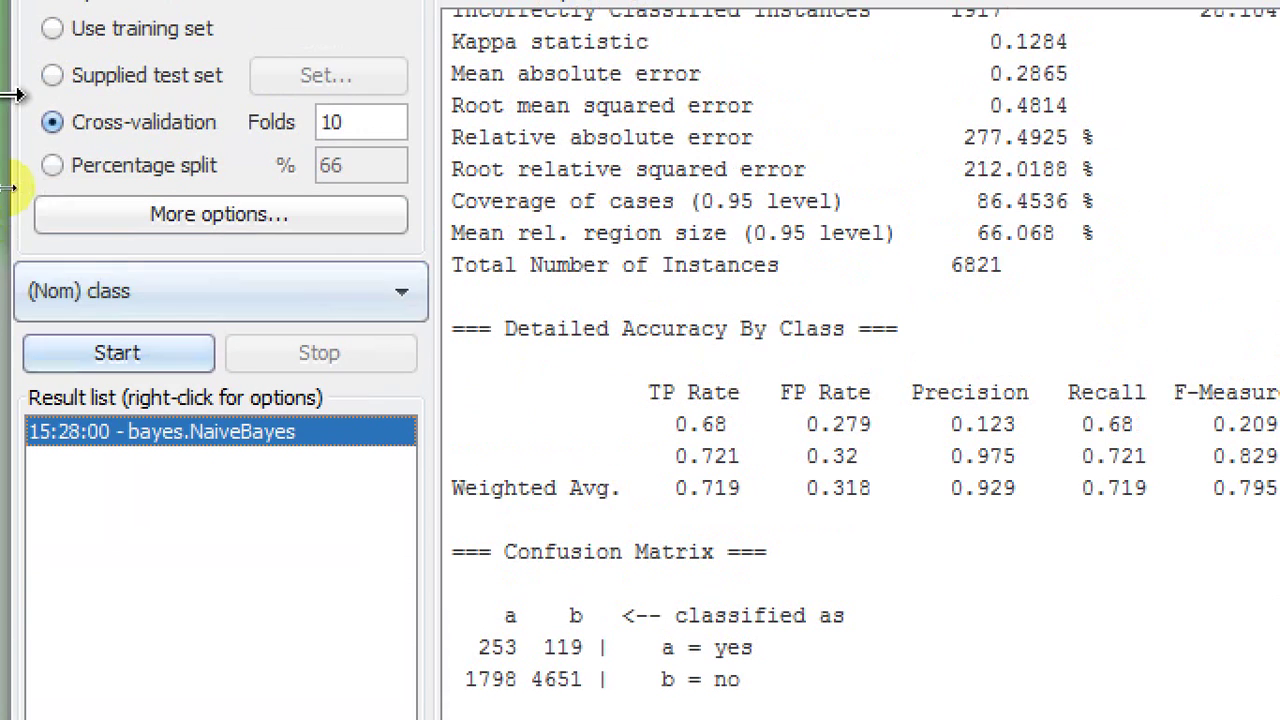
pyautogui.click(320, 122)
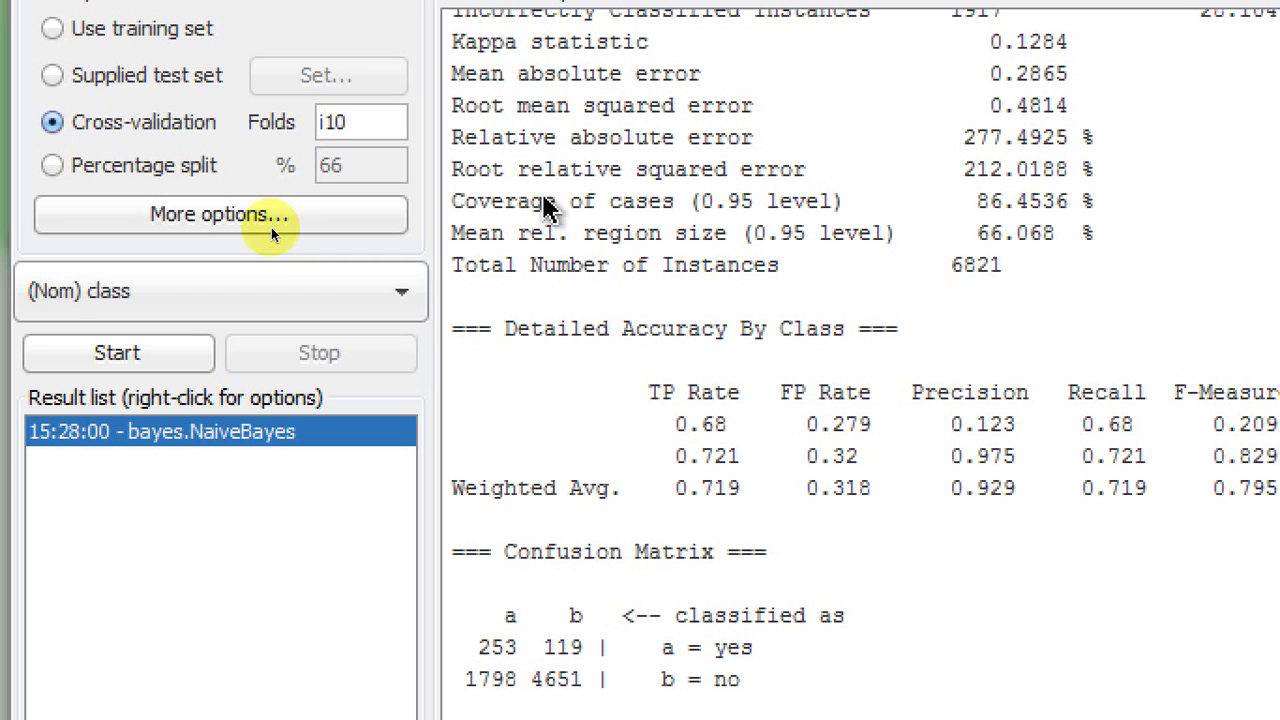
# - Start a second NaiveBayes run using i10 cross-validation
pyautogui.click(178, 355)
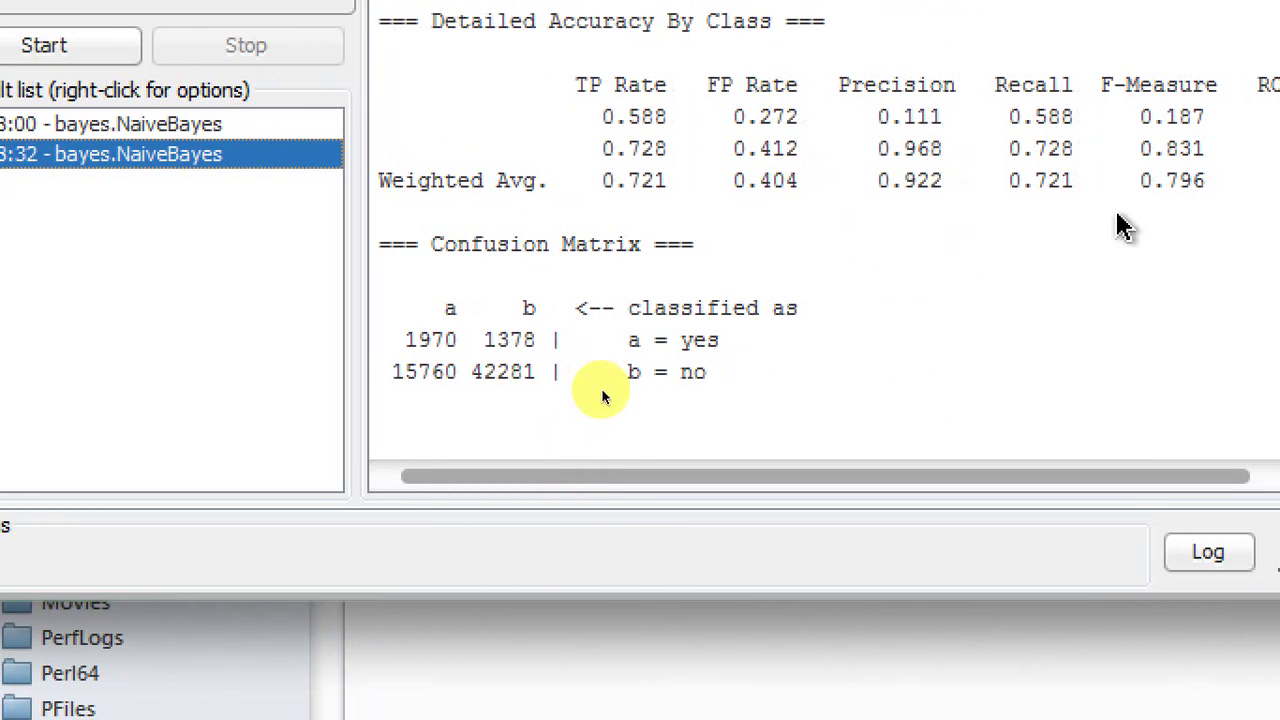
pyautogui.click(185, 125)
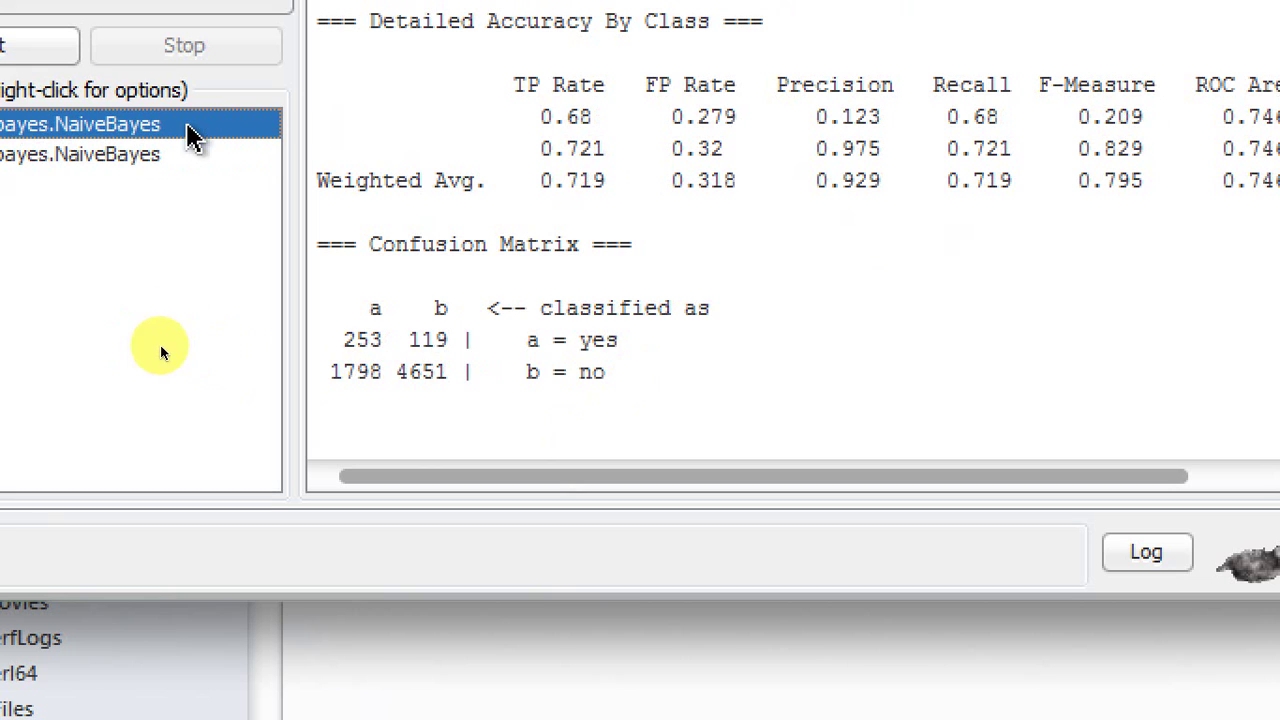